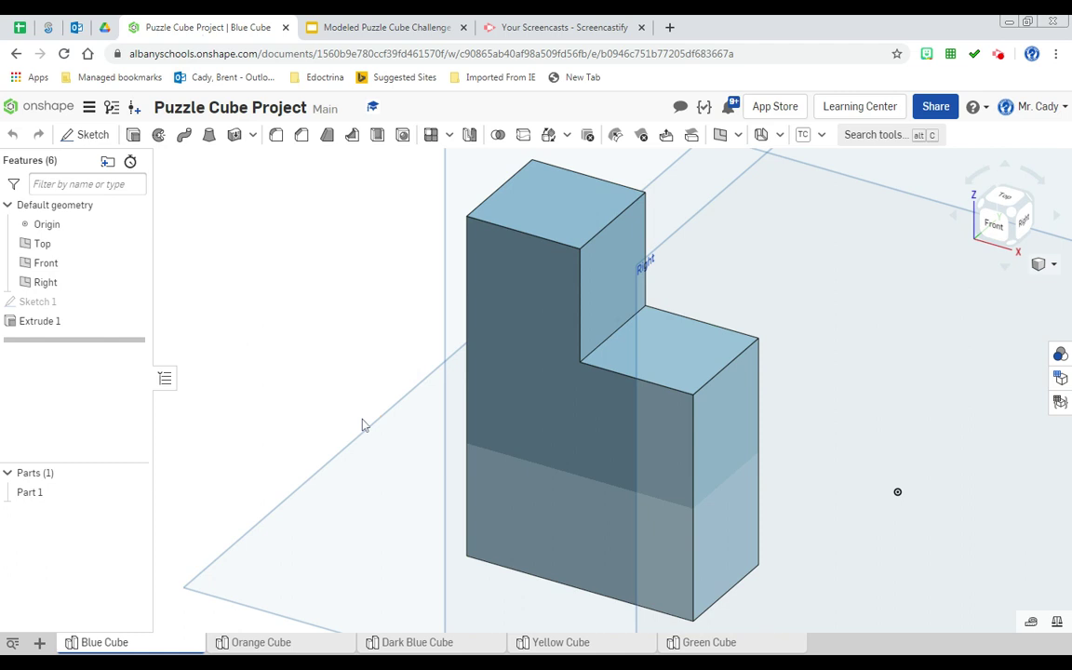
Step: Create a blank drawing, Drawing 1, using the ANSI_A_INCH.dwt template with No views
scroll(354, 421, down, 2)
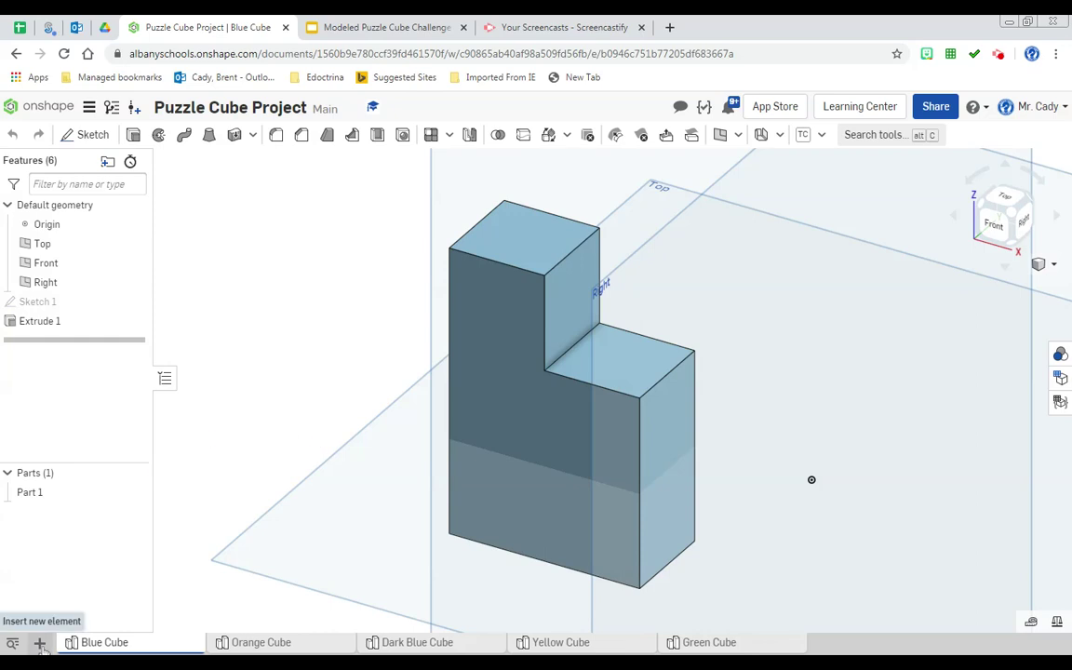
click(40, 643)
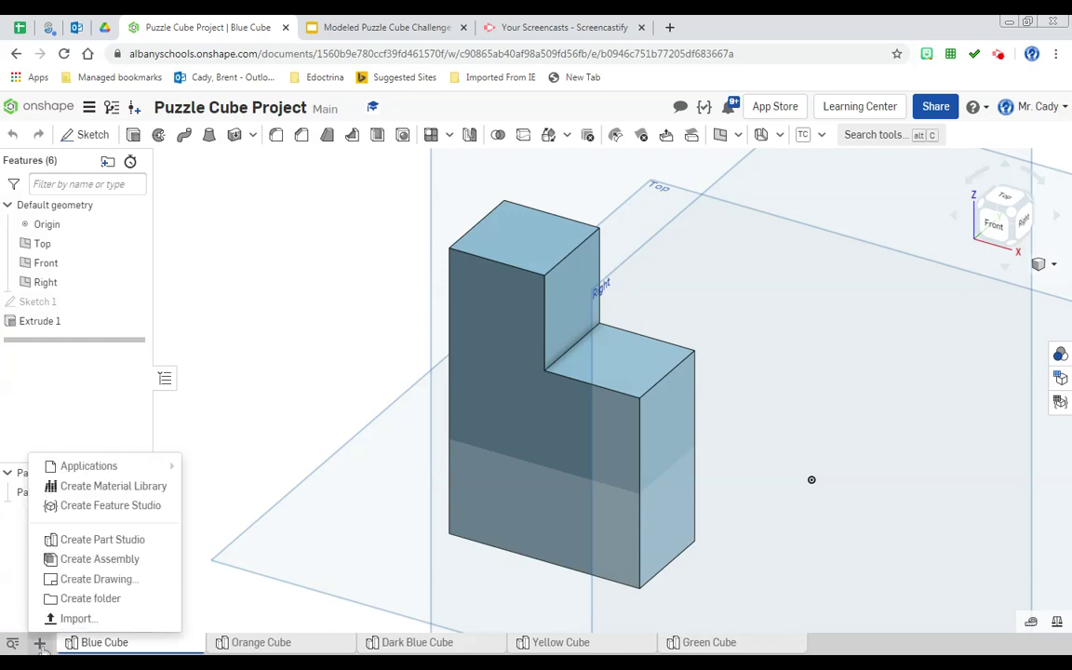
click(82, 584)
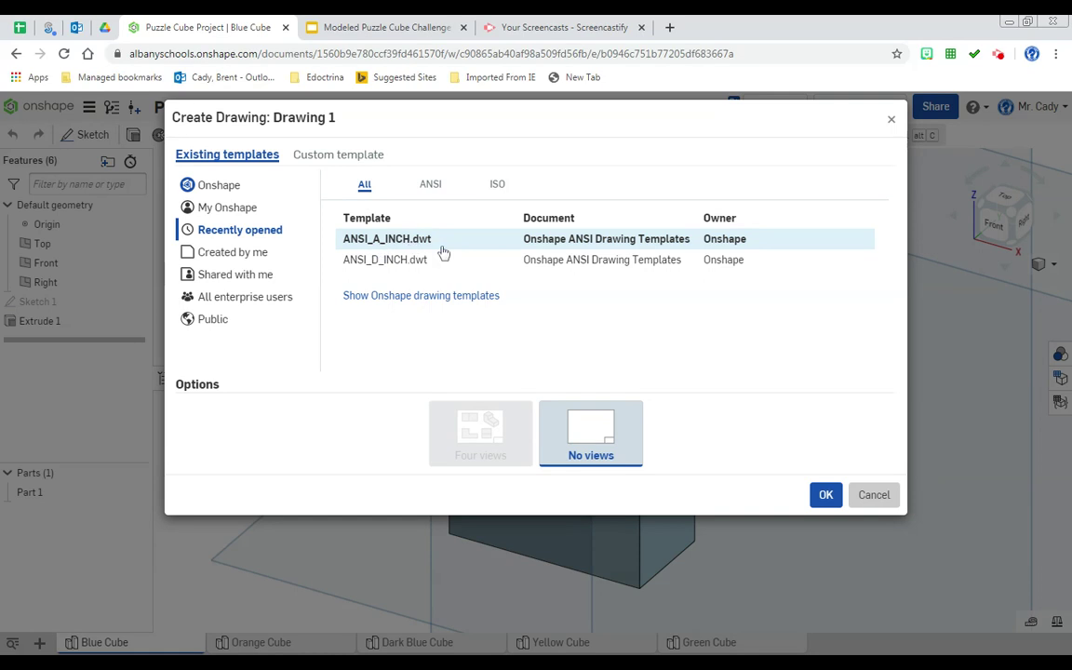
click(819, 493)
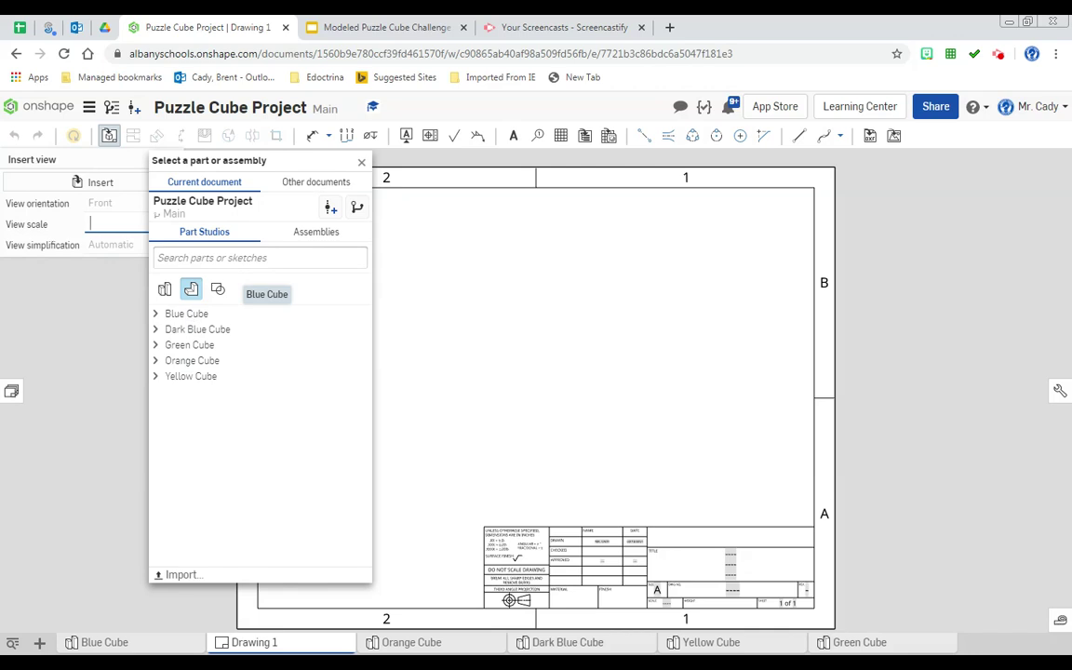
Step: Select Part 1 from the Blue Cube part studio as the part to draw
click(187, 316)
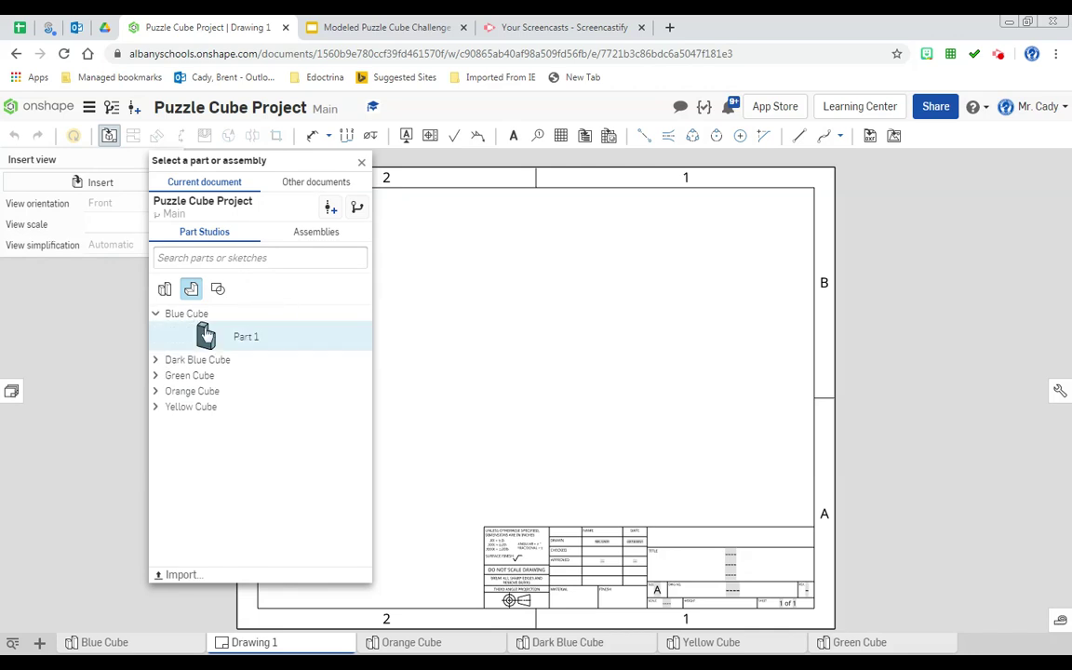
click(206, 335)
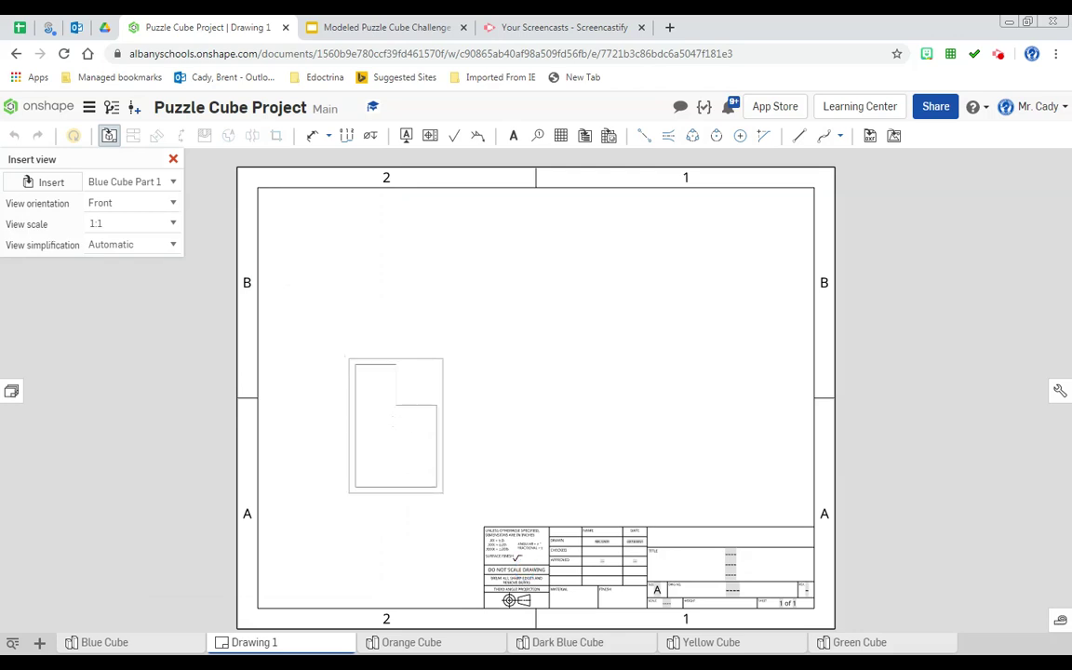
Step: Place the front view on the sheet's left and project top and right-side views from it
click(396, 426)
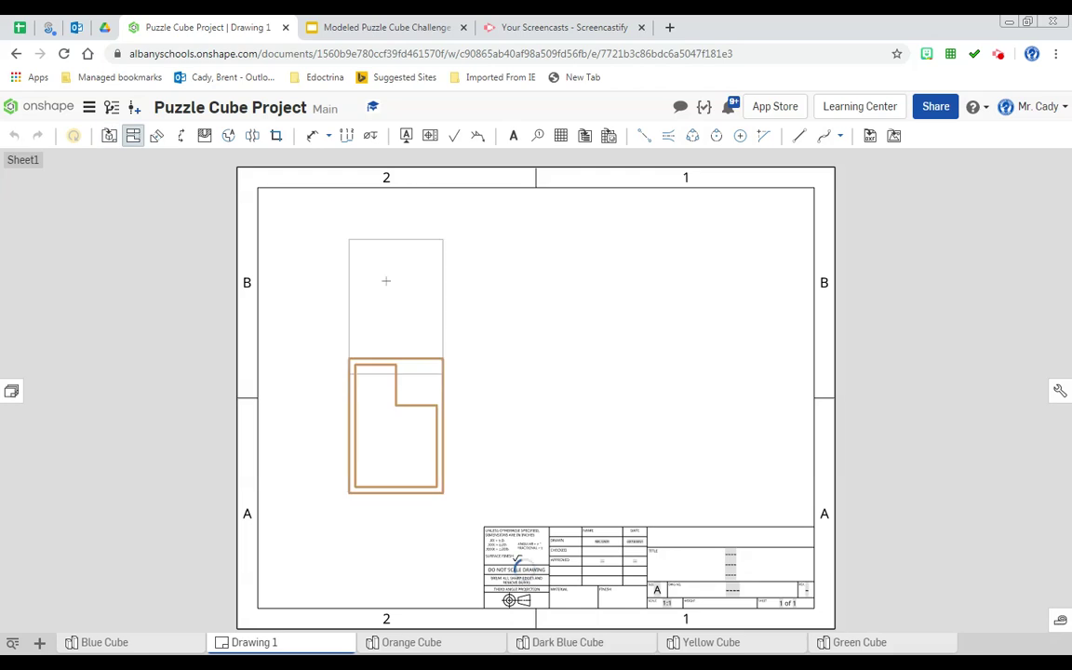
click(396, 265)
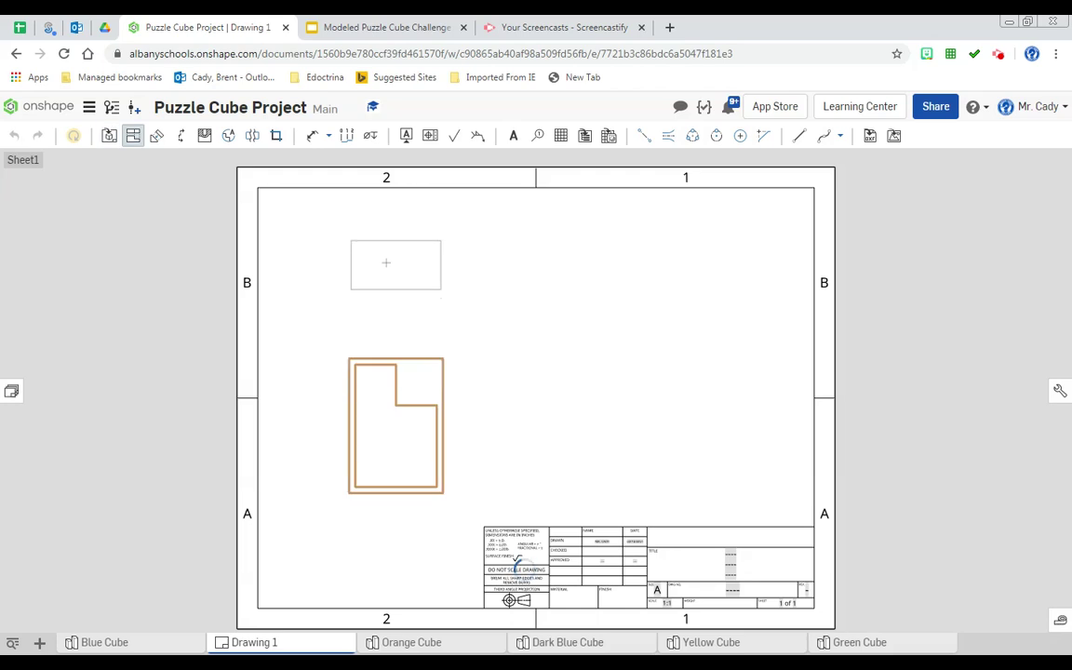
click(385, 257)
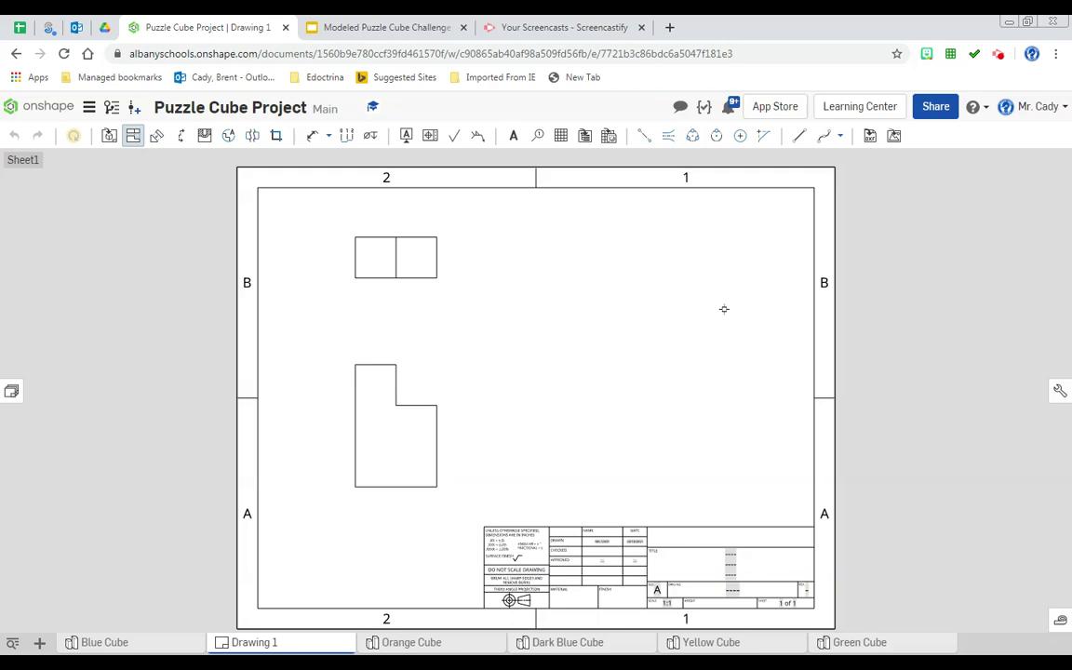
click(396, 443)
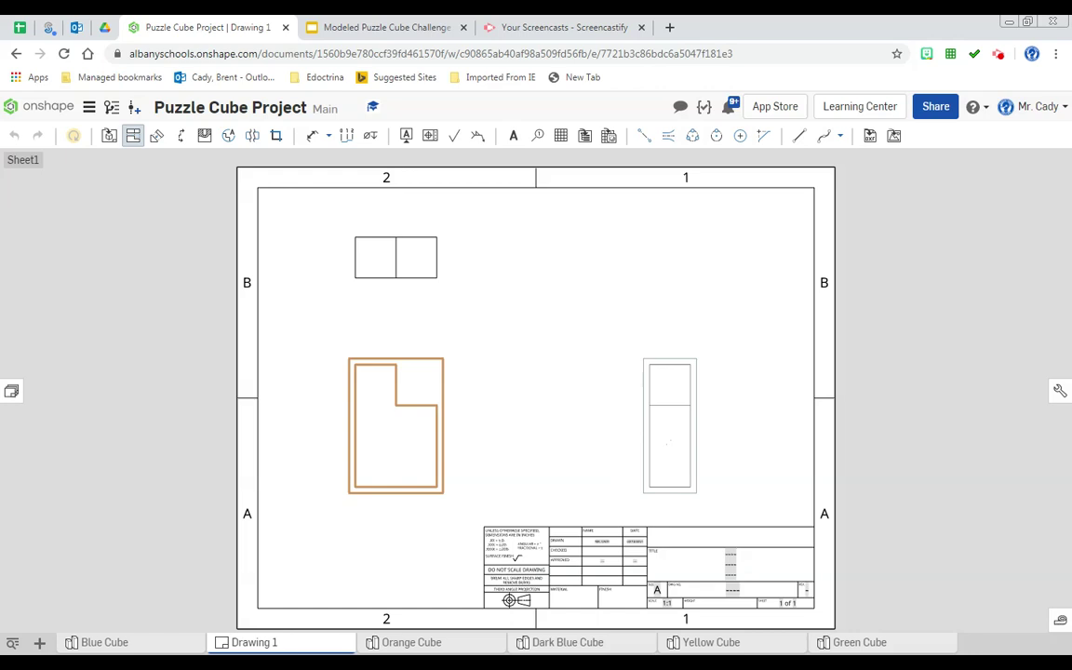
key(Escape)
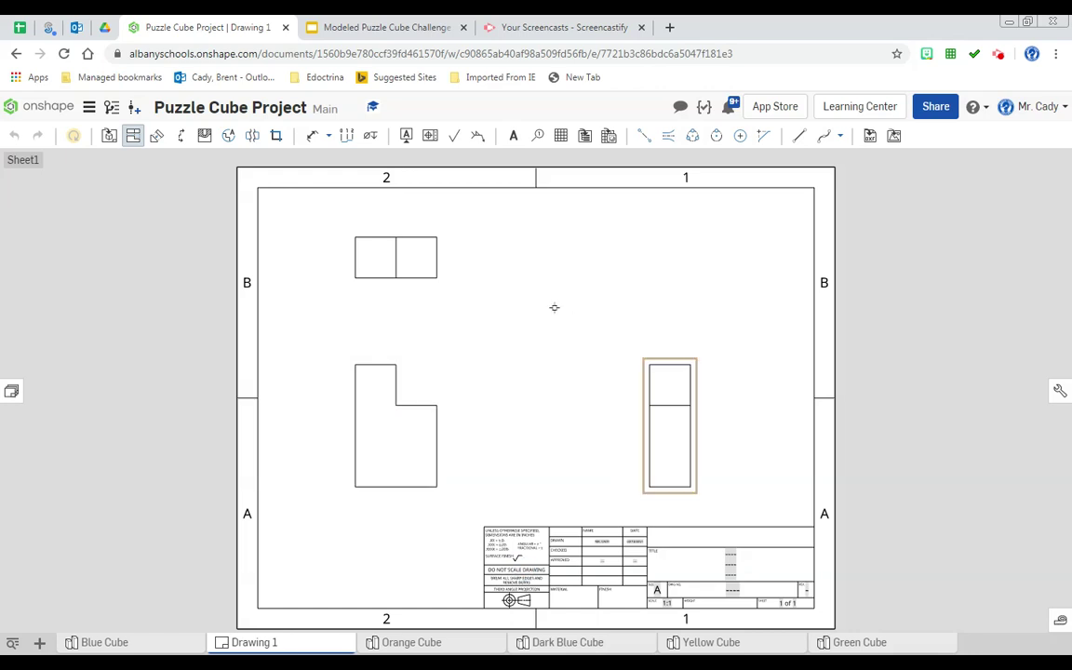
Step: Project an isometric view from the front view at the sheet's upper right
click(395, 421)
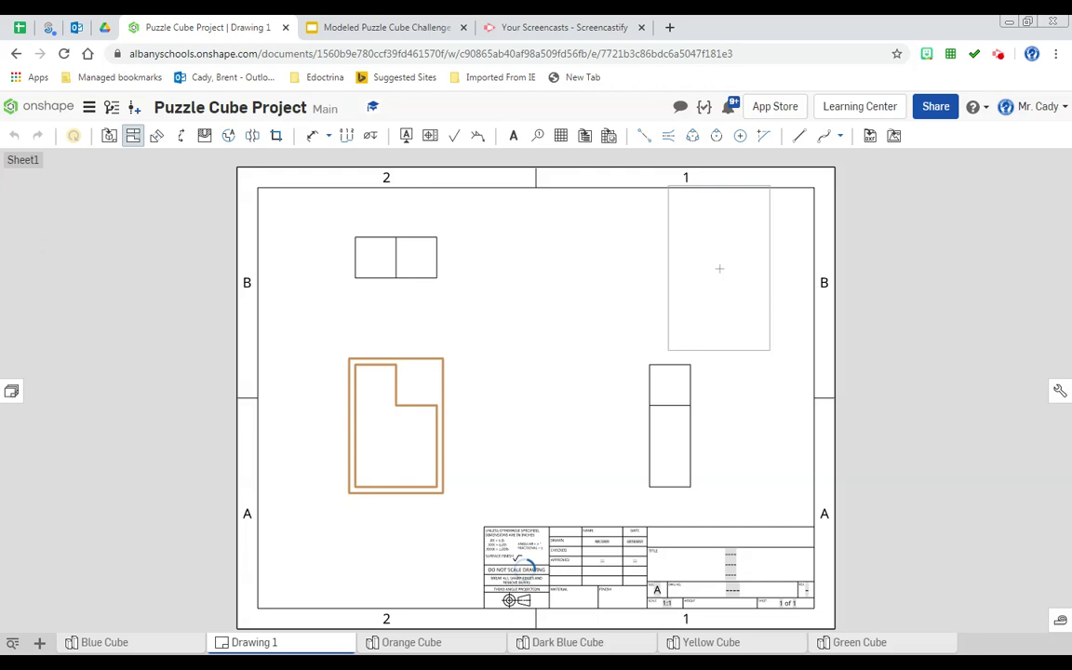
click(710, 270)
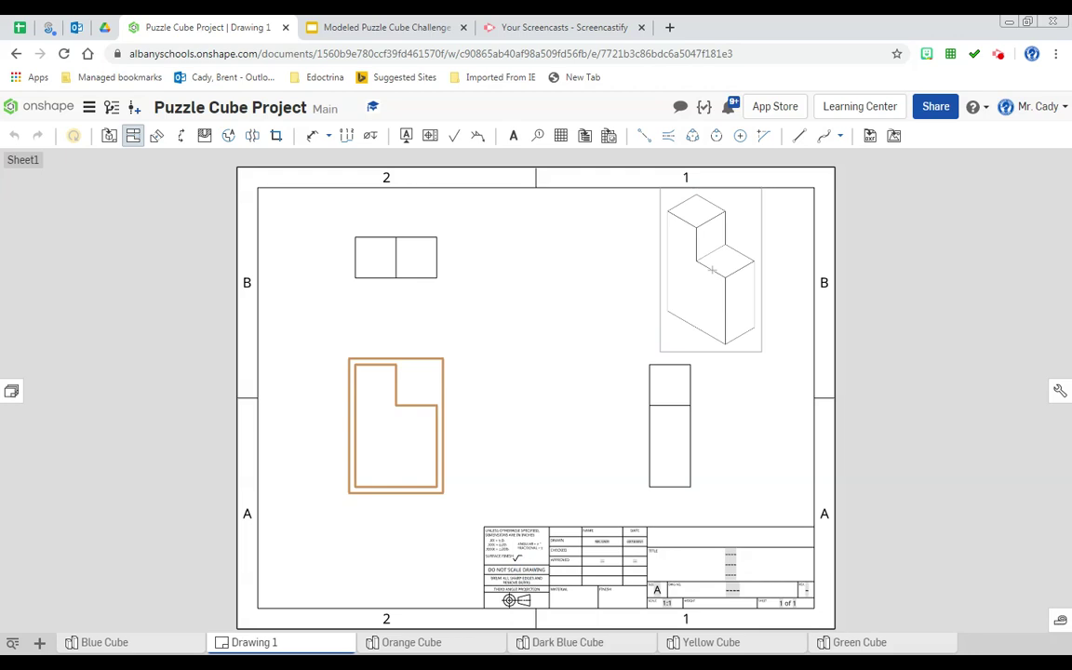
key(Escape)
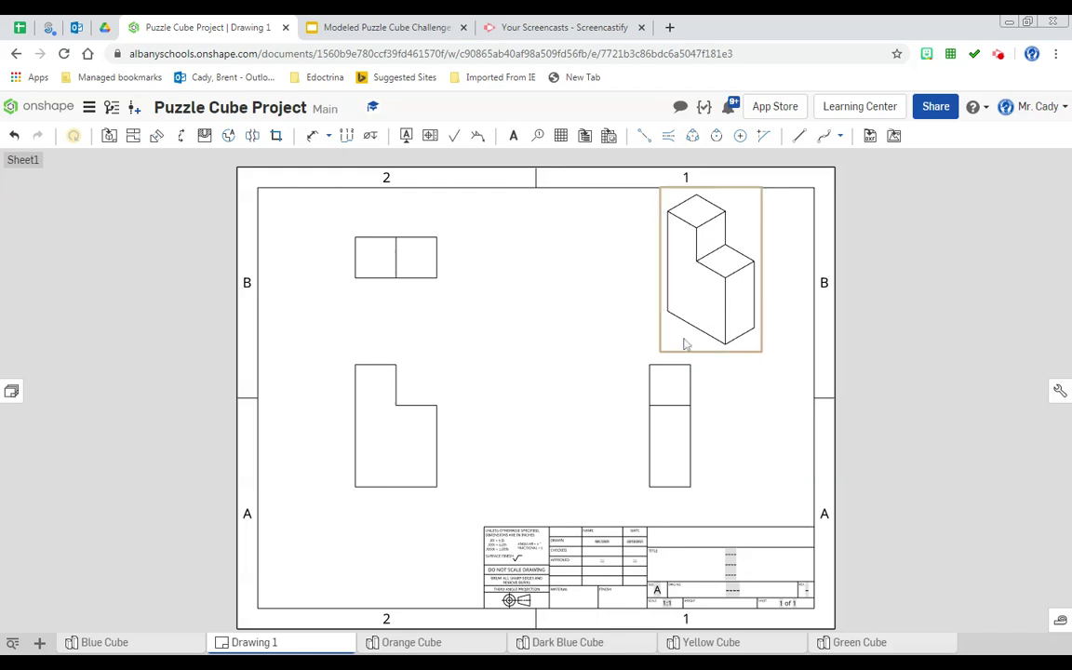
Step: Switch the isometric view to a shaded display
right_click(684, 344)
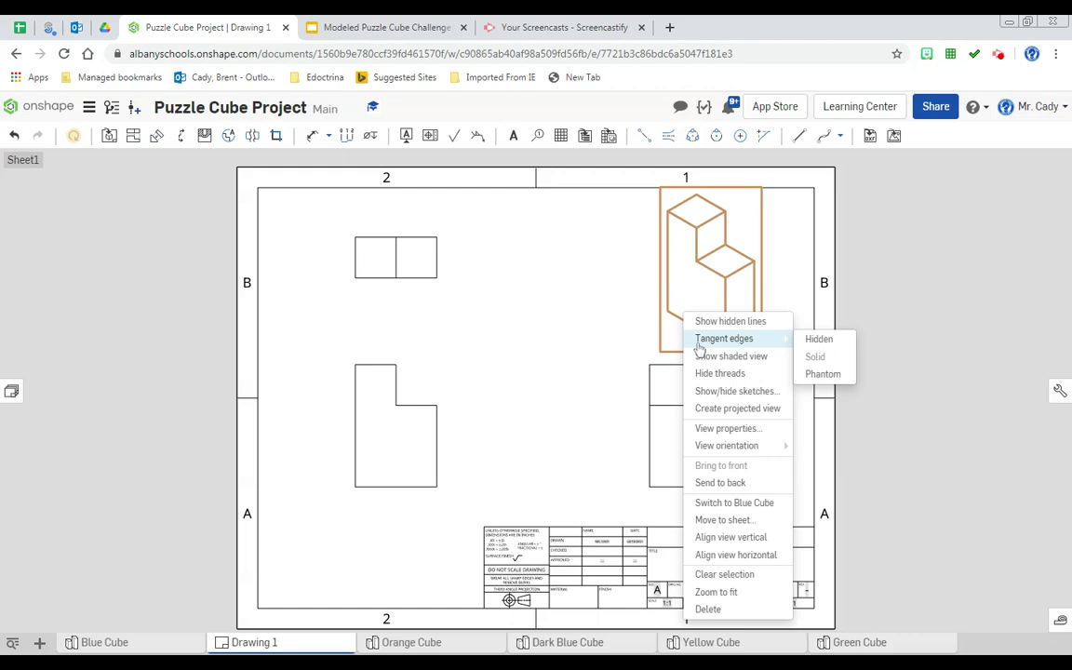
click(712, 356)
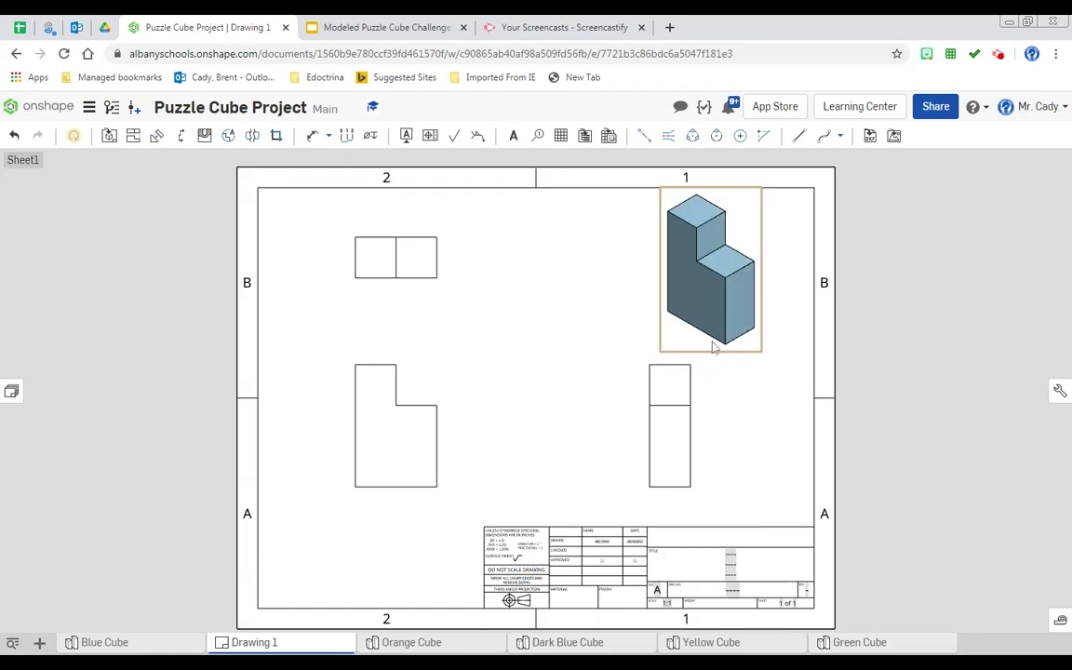
click(521, 400)
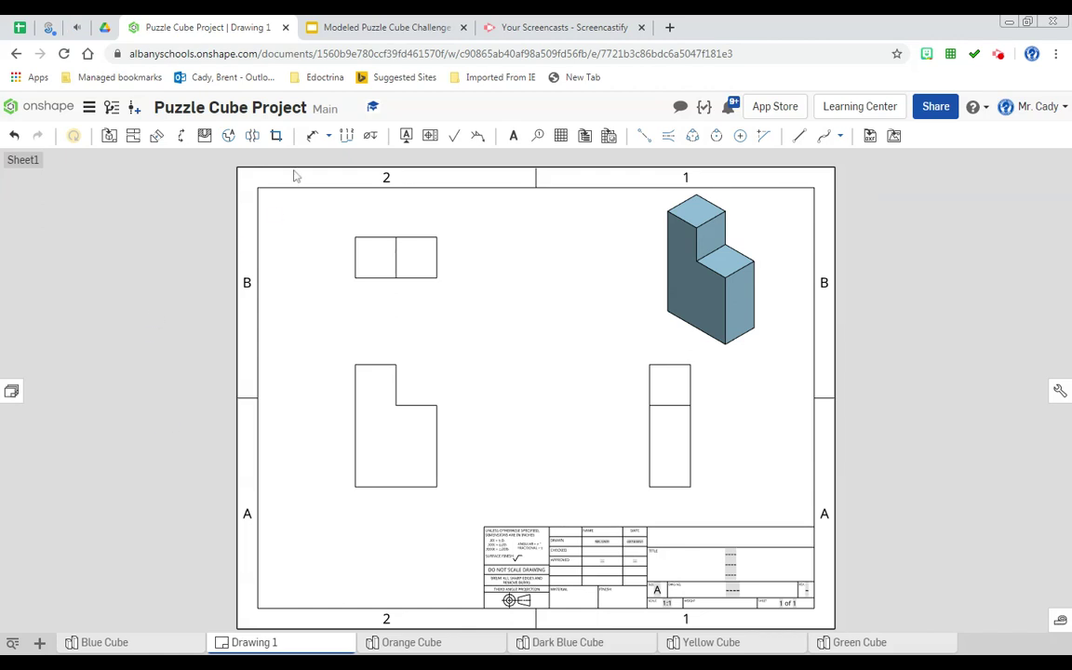
click(314, 139)
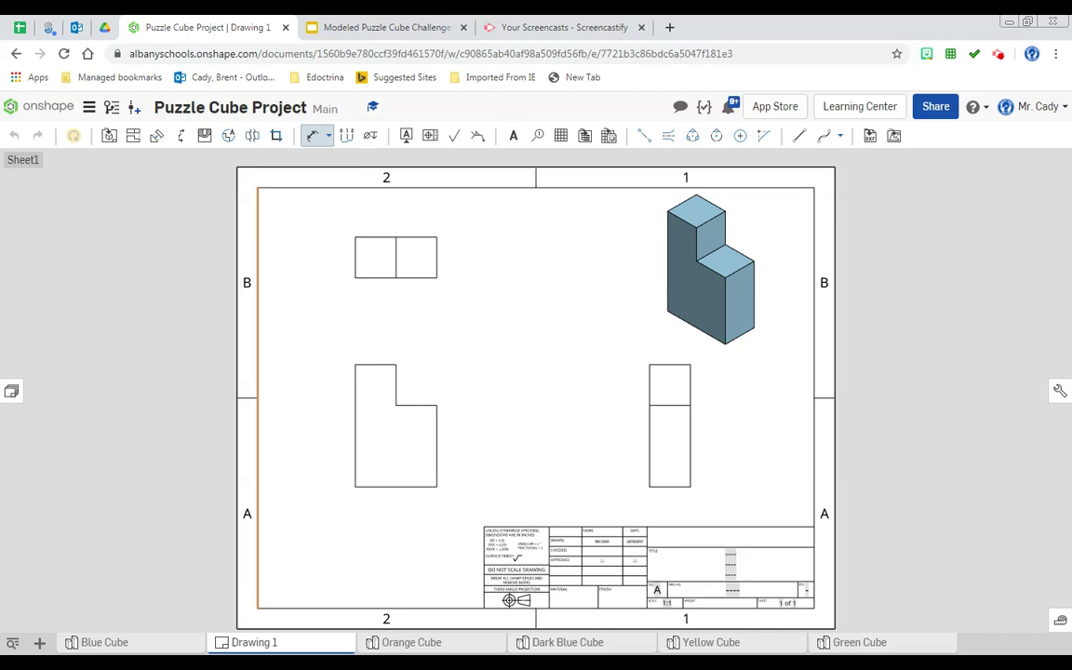
Step: Dimension the front view's 2.250 overall height and 1.500 lower step height
click(378, 486)
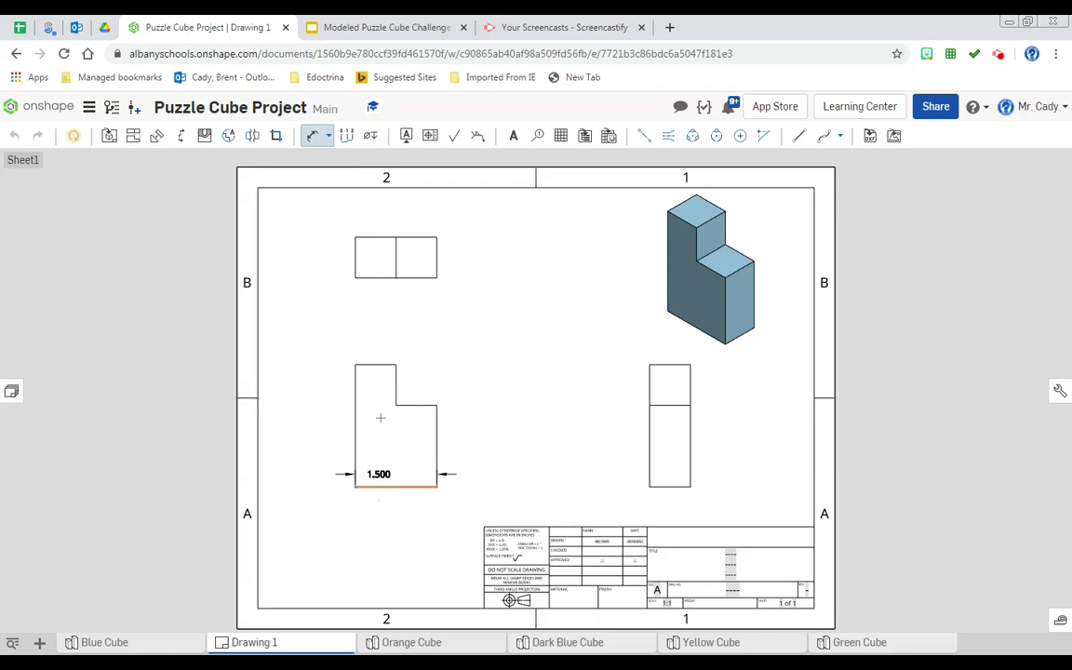
click(378, 364)
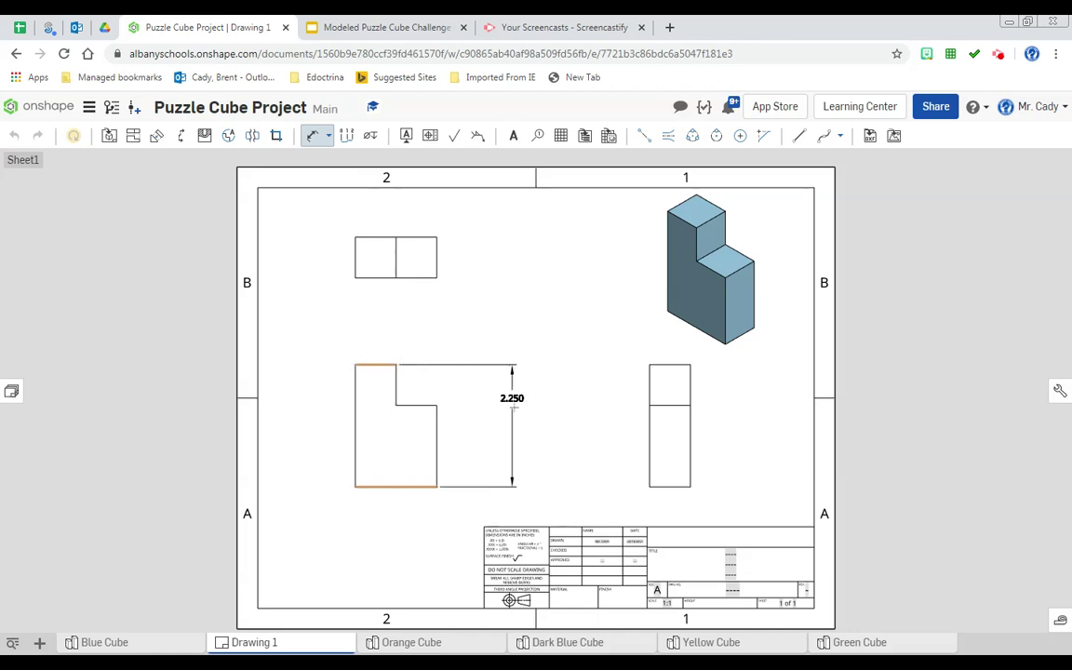
click(525, 424)
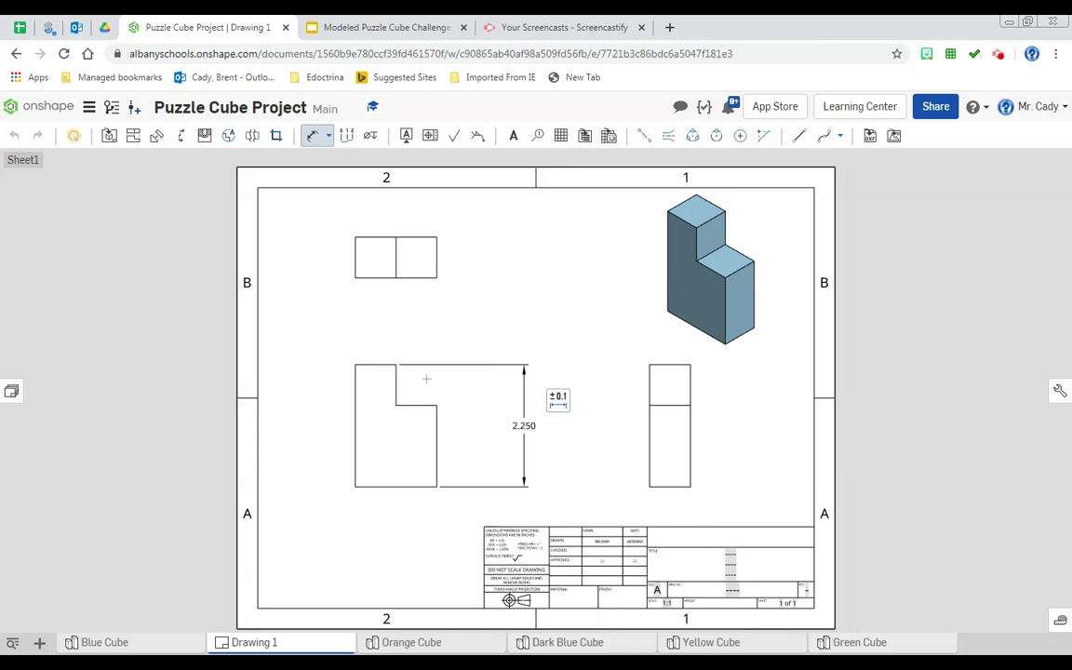
click(436, 430)
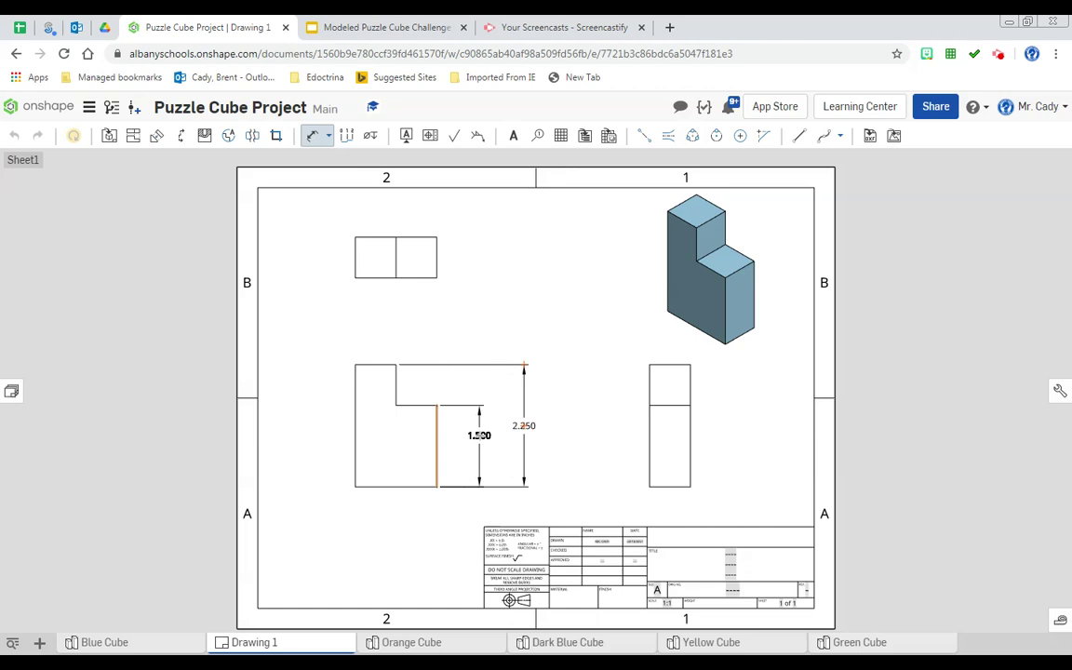
click(480, 434)
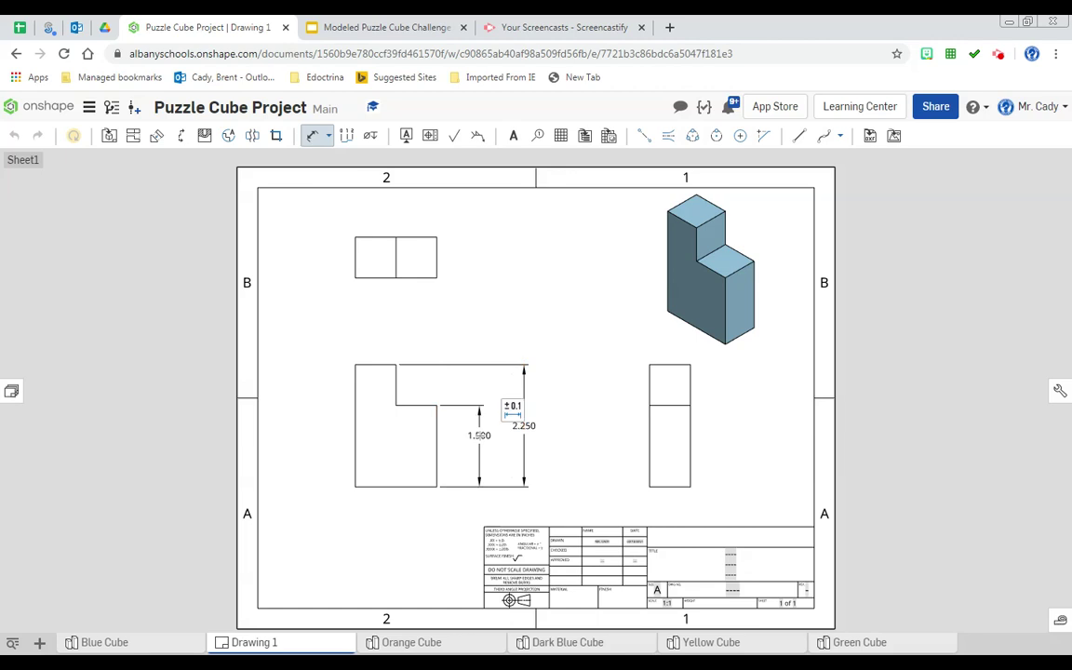
Step: Dimension the top view's 1.500 overall width and .750 left-section width below it
click(354, 253)
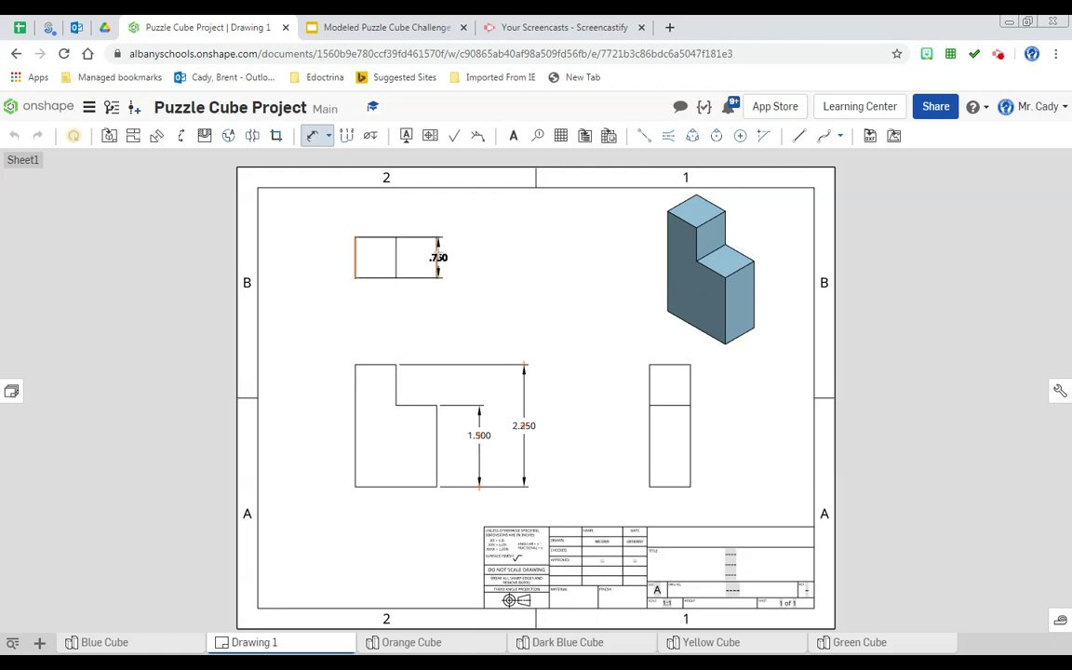
click(438, 257)
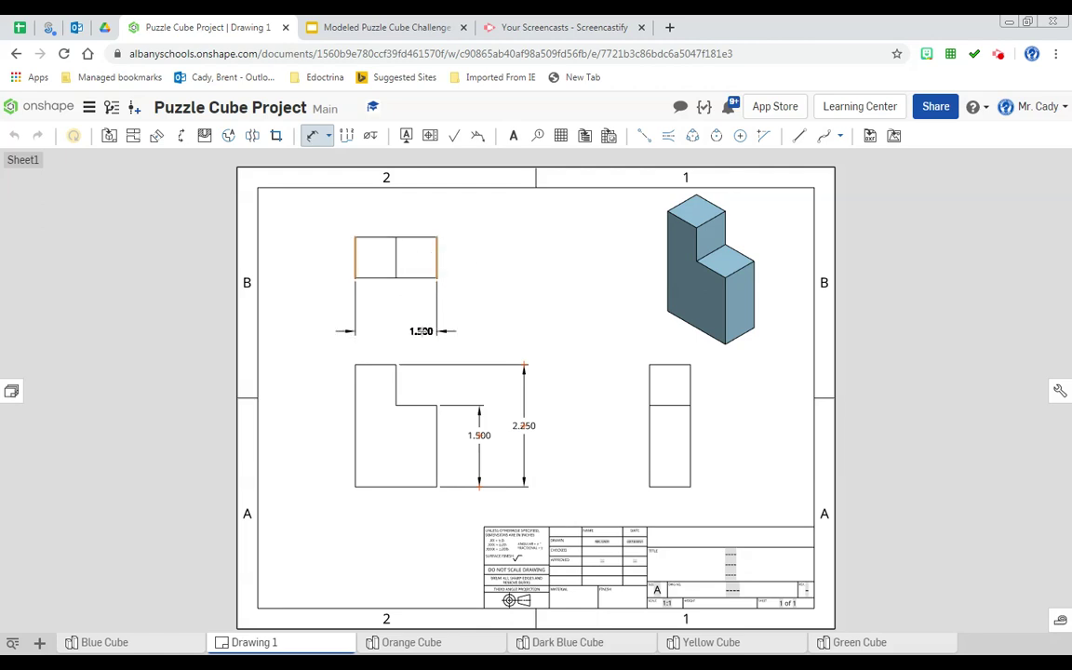
click(421, 331)
click(354, 258)
click(396, 257)
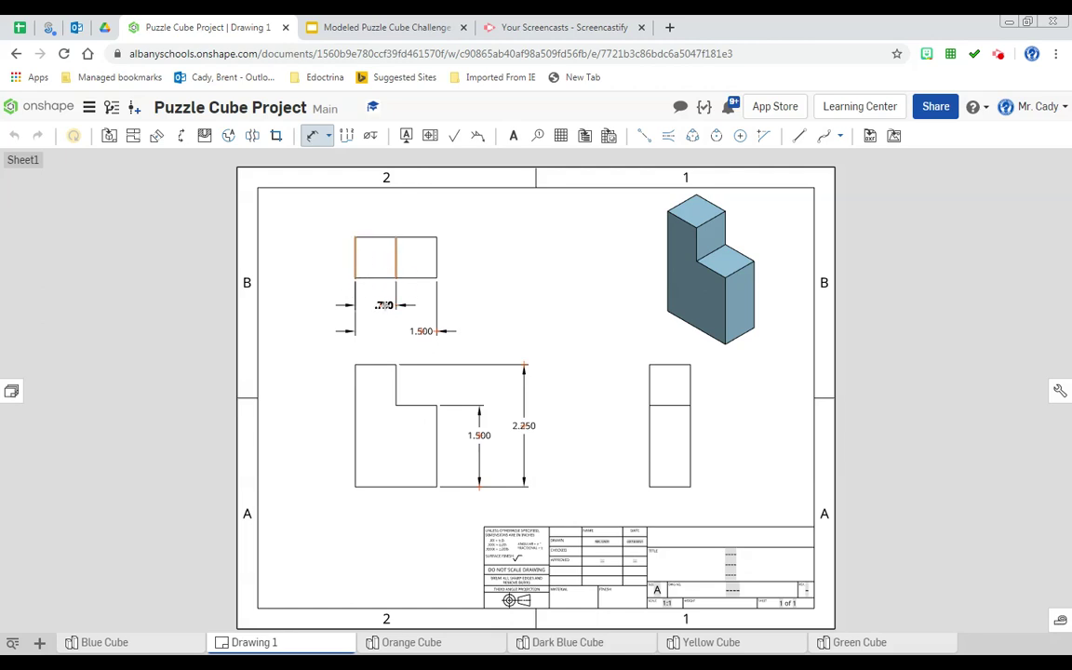
click(385, 305)
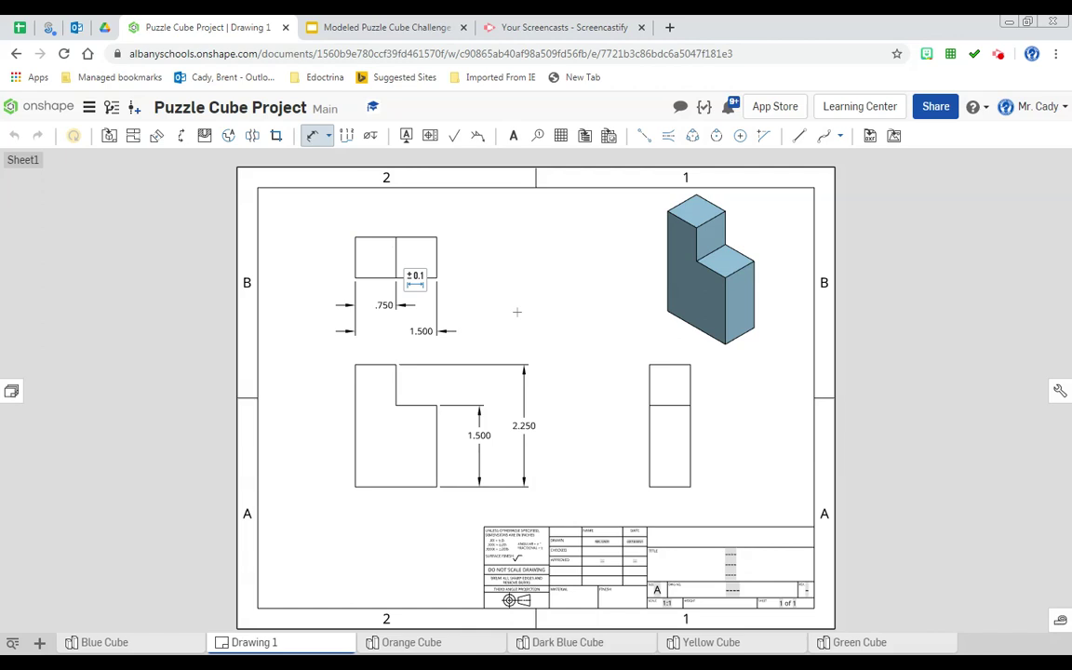
Step: Dimension the right side view's top edge as .750, placed above the view
click(653, 365)
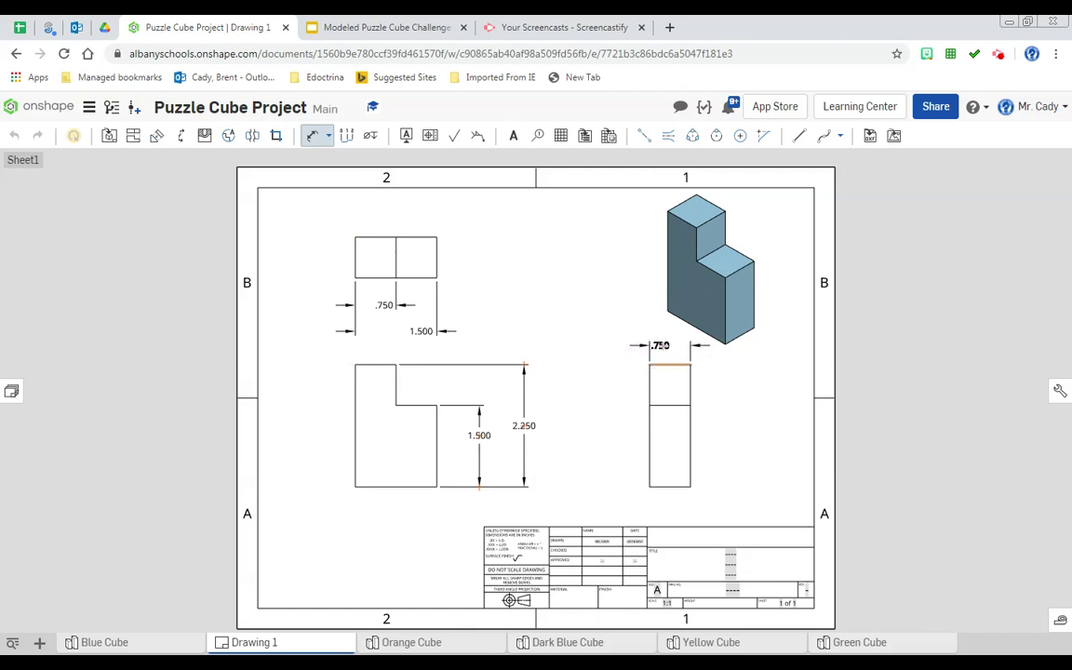
click(670, 345)
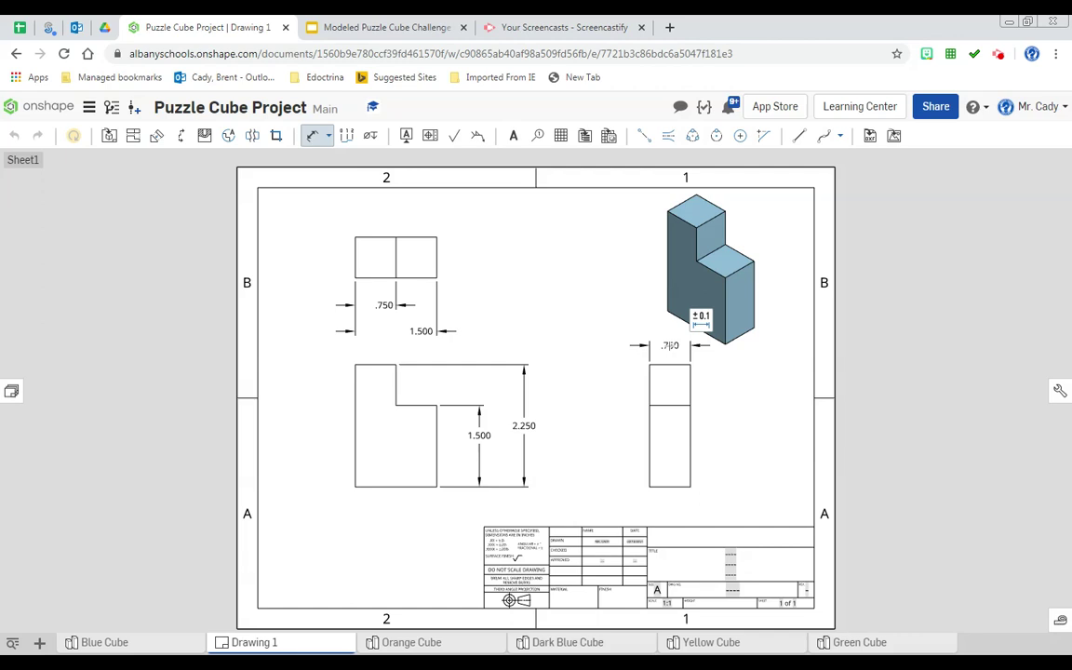